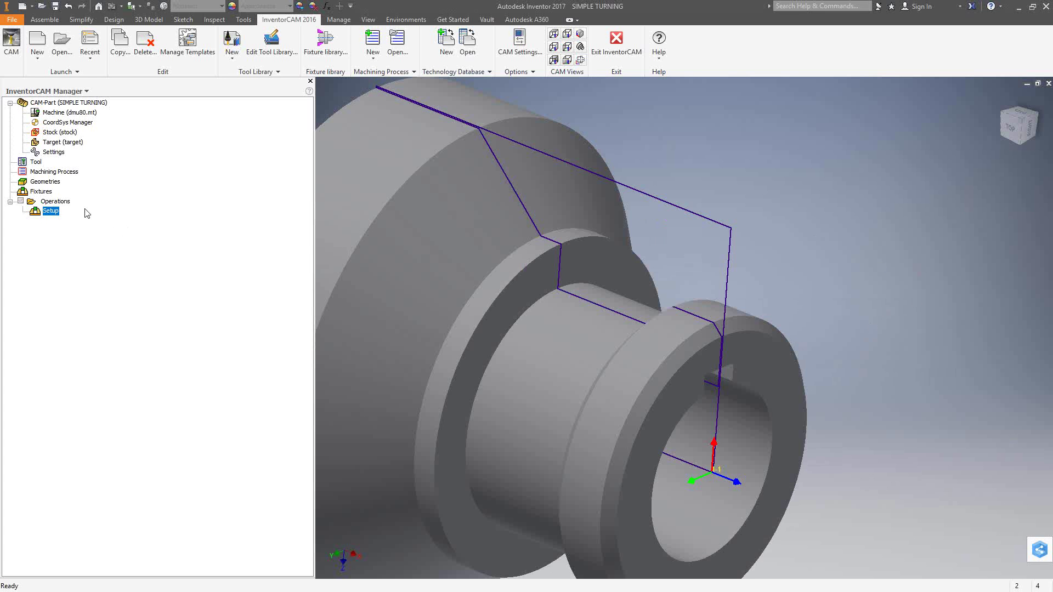
- Add a Face turning operation to the Setup and shift its dialog slightly right
right_click(51, 213)
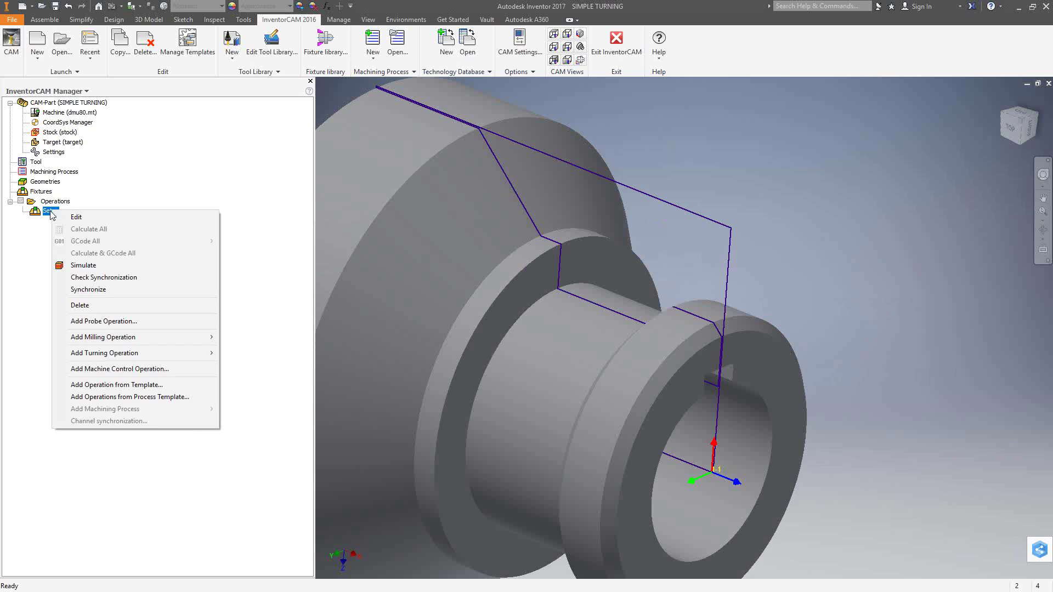
mouse_move(156, 353)
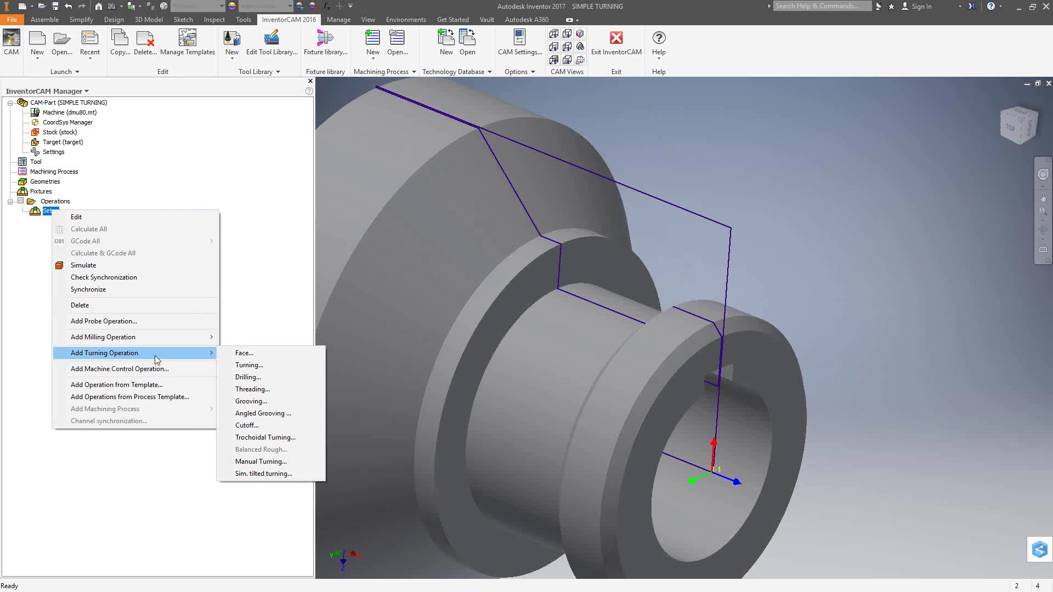
click(246, 356)
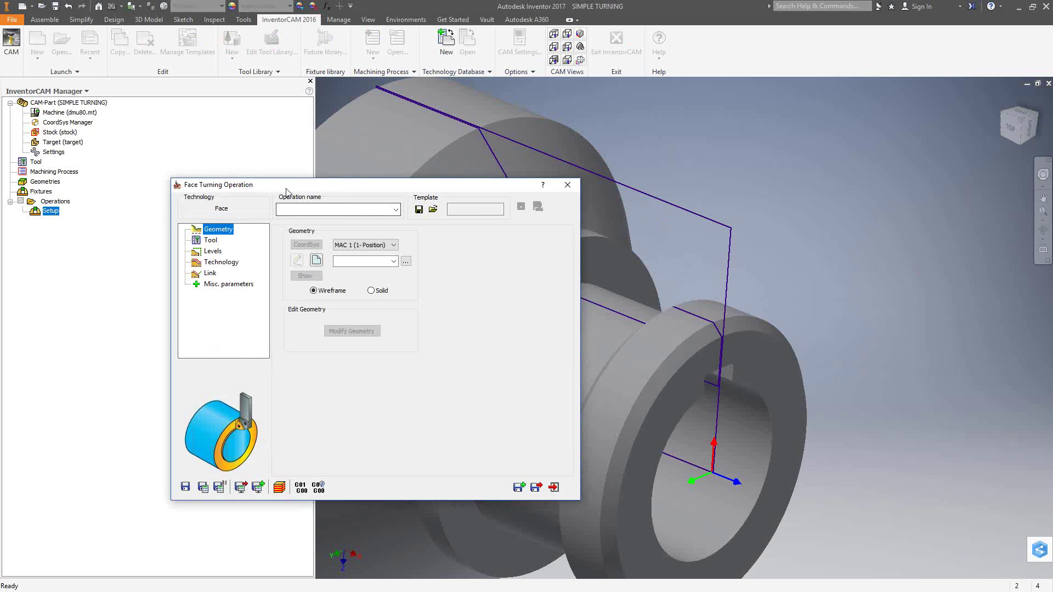
drag(276, 187, 300, 190)
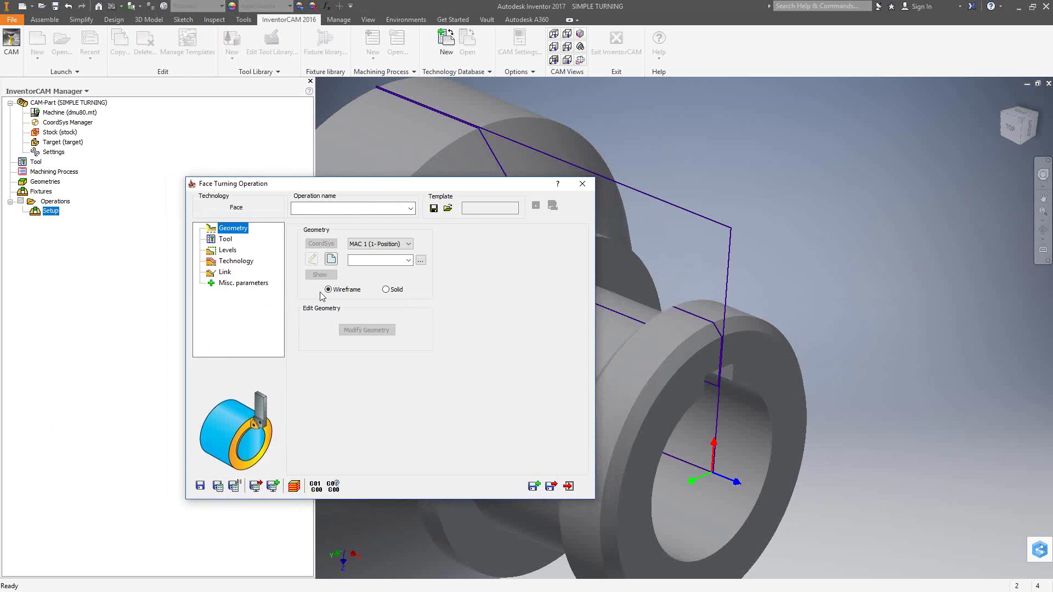
- Create a new geometry named contour as a single chain along the part's face edge
click(331, 259)
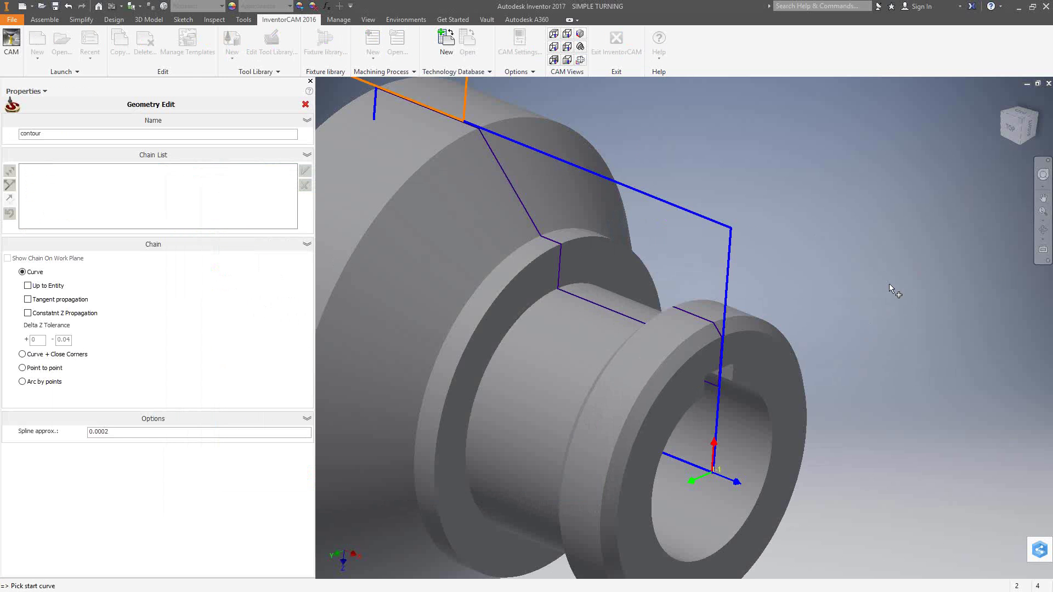
scroll(886, 284, down, 2)
scroll(877, 285, down, 2)
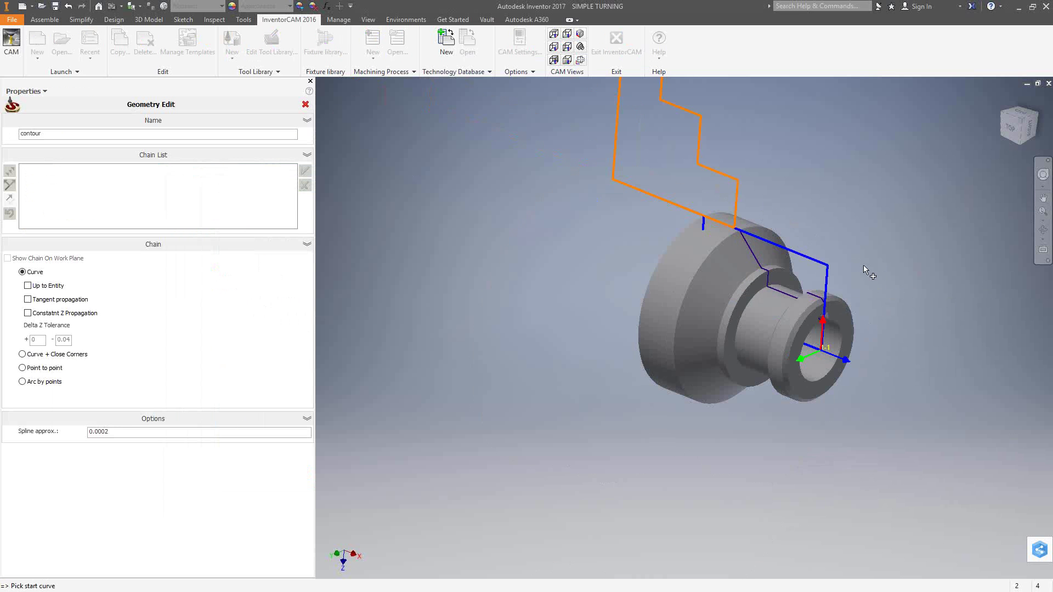
scroll(857, 288, up, 5)
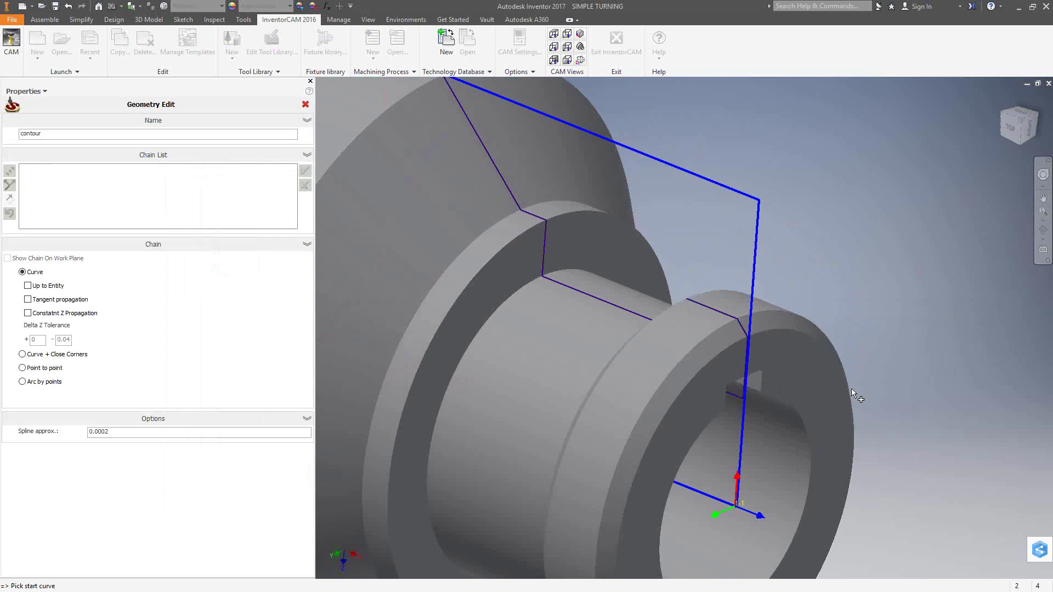
scroll(748, 353, up, 5)
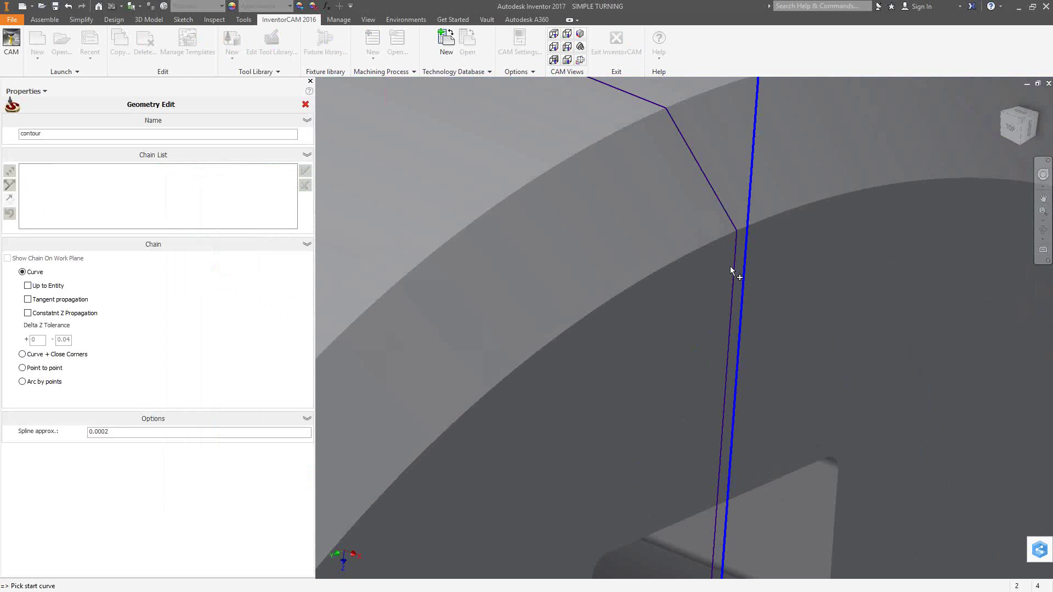
click(733, 261)
scroll(848, 349, down, 4)
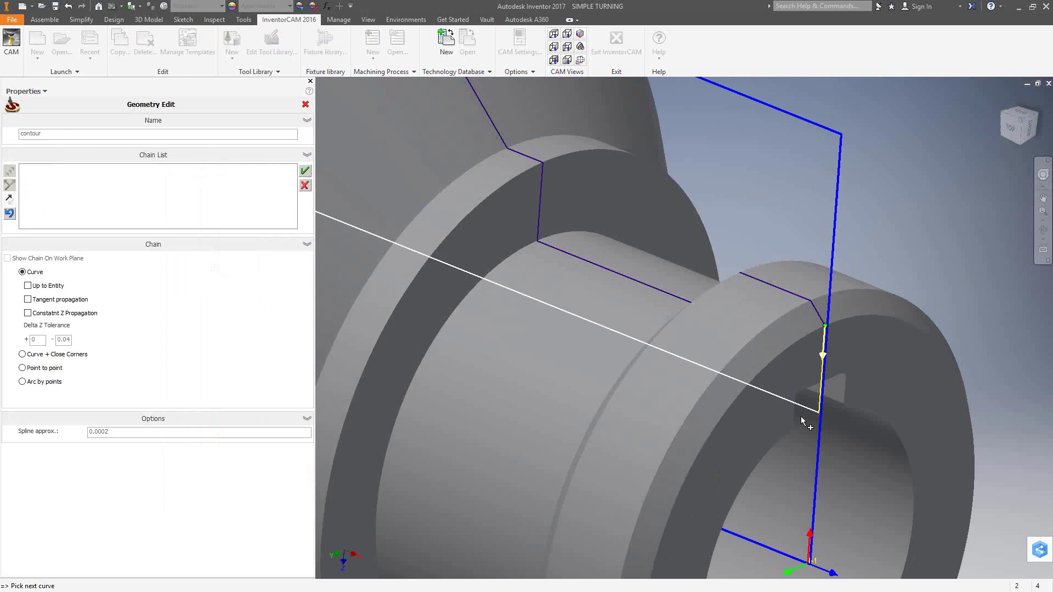
click(305, 171)
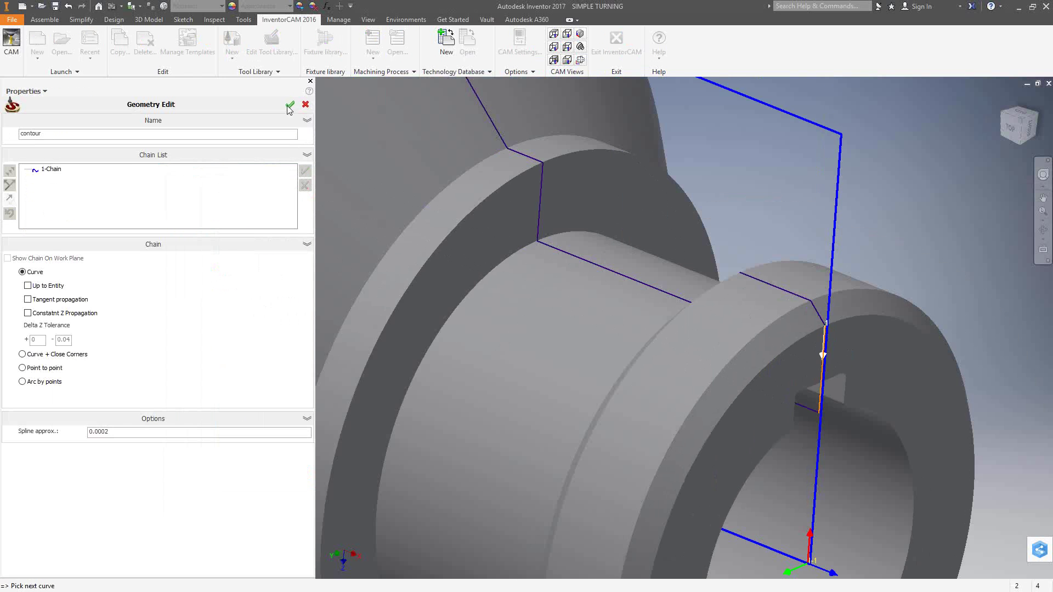
click(289, 105)
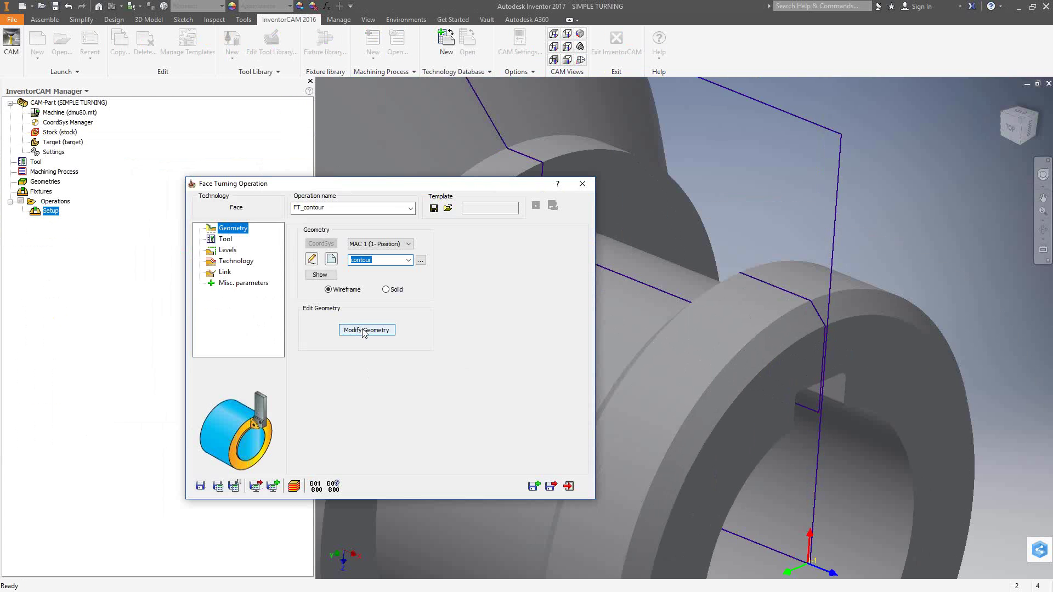
- Modify the contour geometry so its end auto-extends to the stock
click(364, 331)
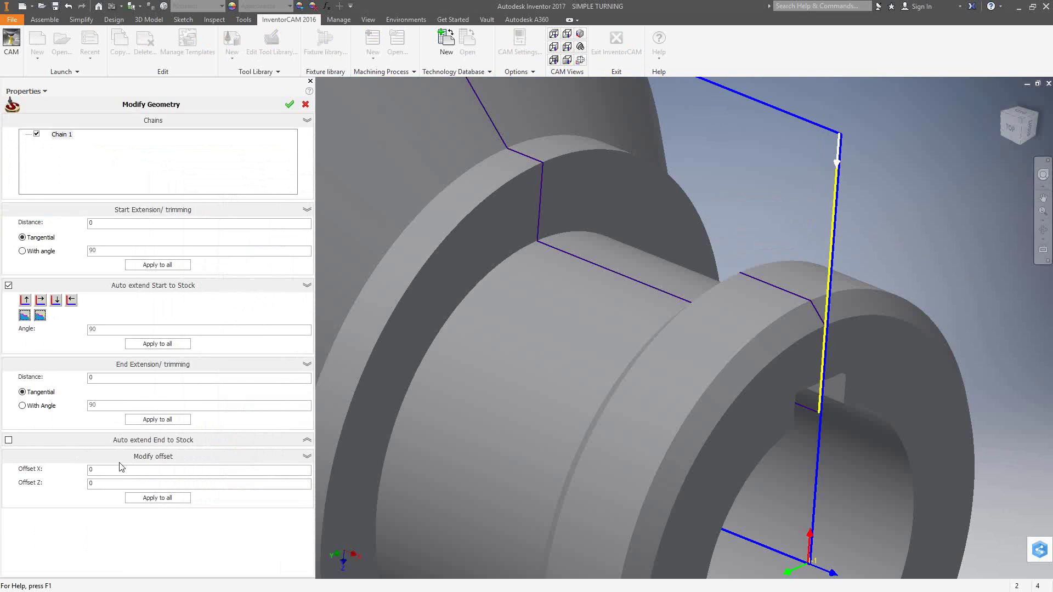
click(9, 440)
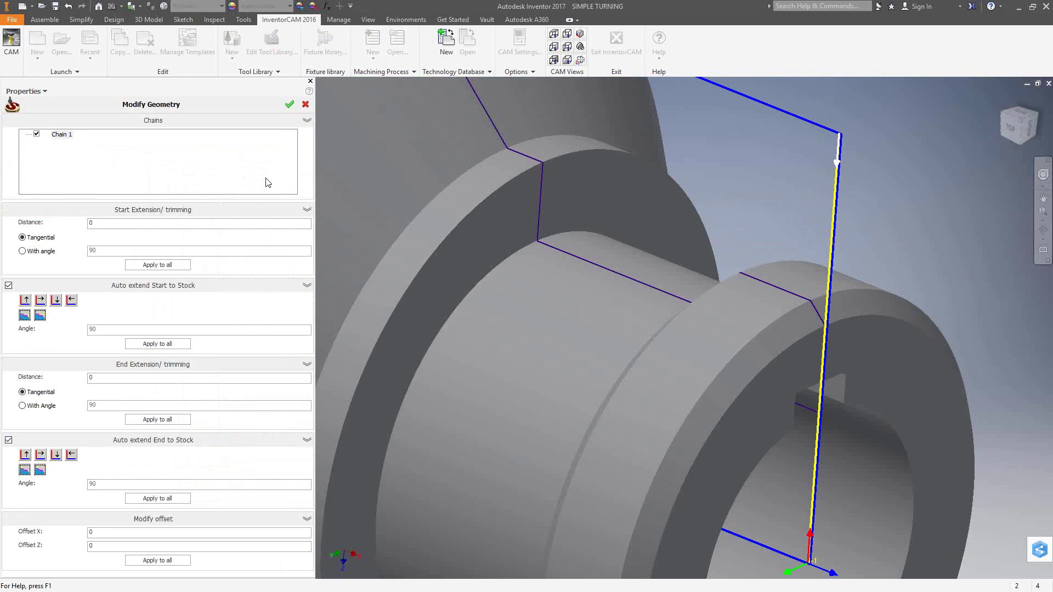
click(290, 105)
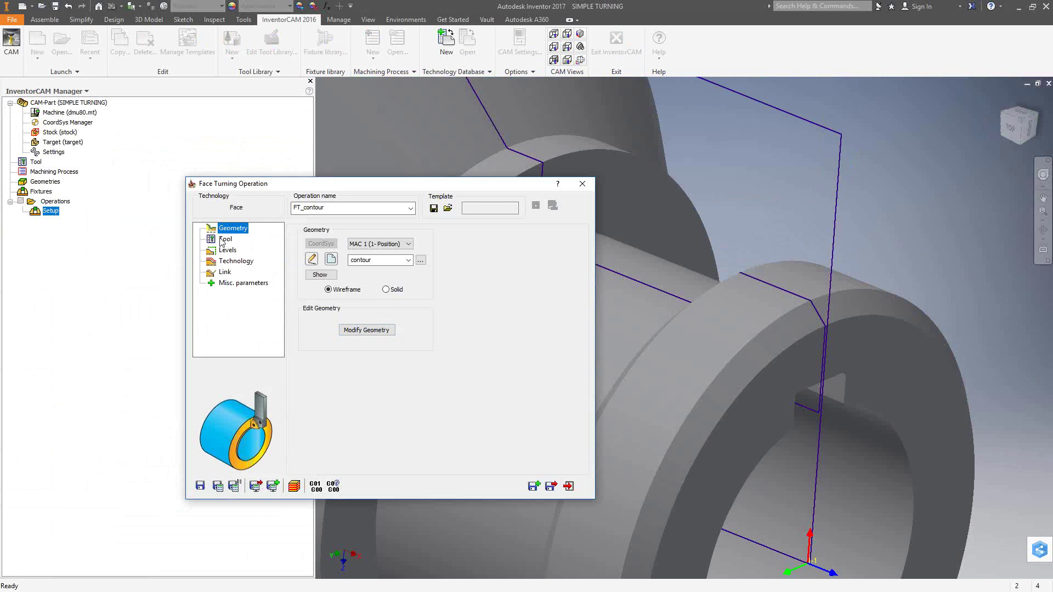
click(223, 240)
- Add tool 1 as a new Ext. Turning tool from the tool gallery
click(374, 433)
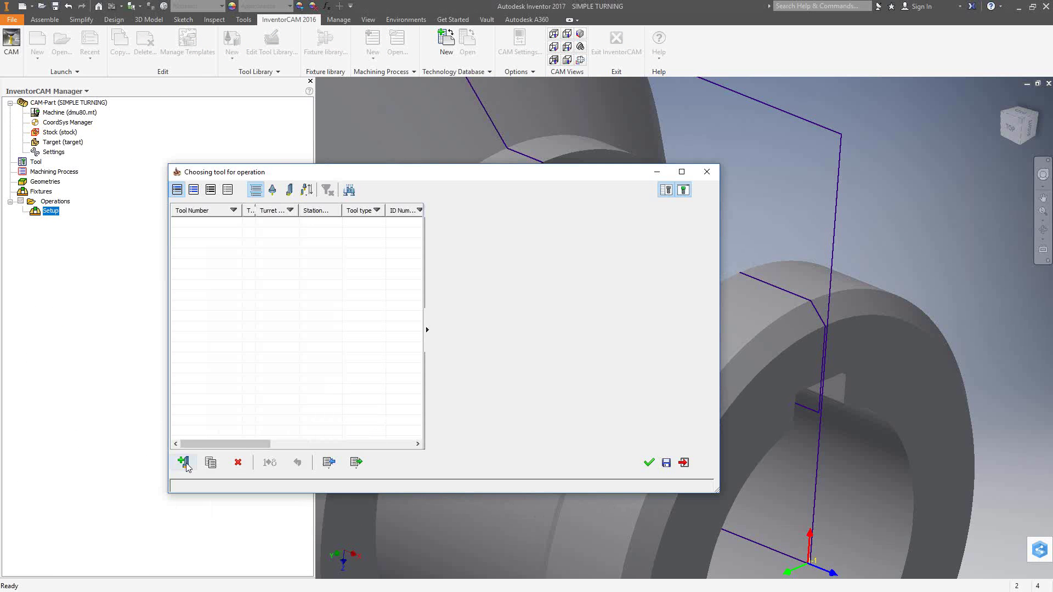
click(185, 464)
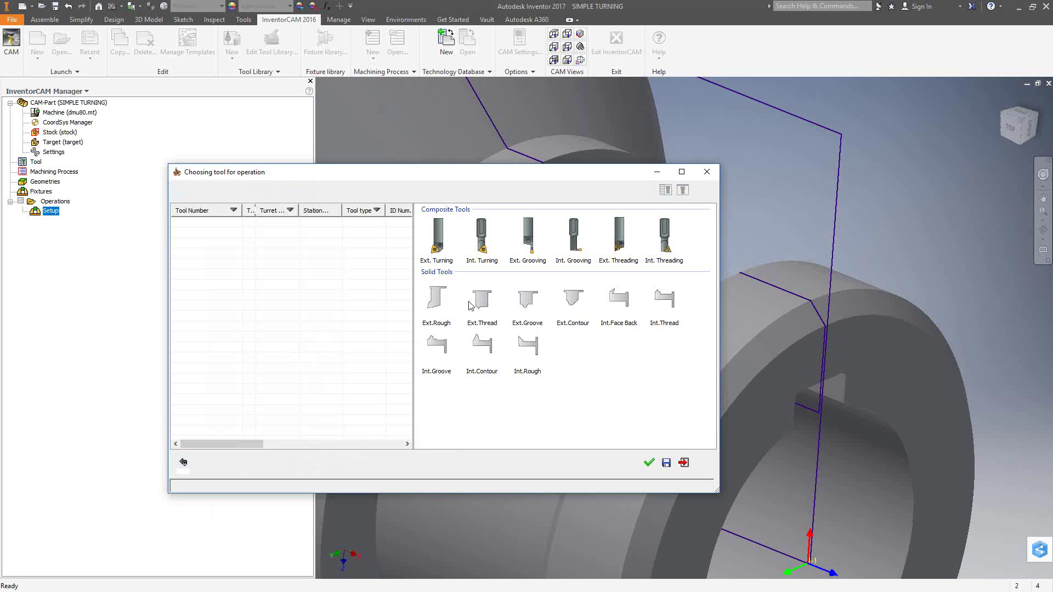
click(439, 241)
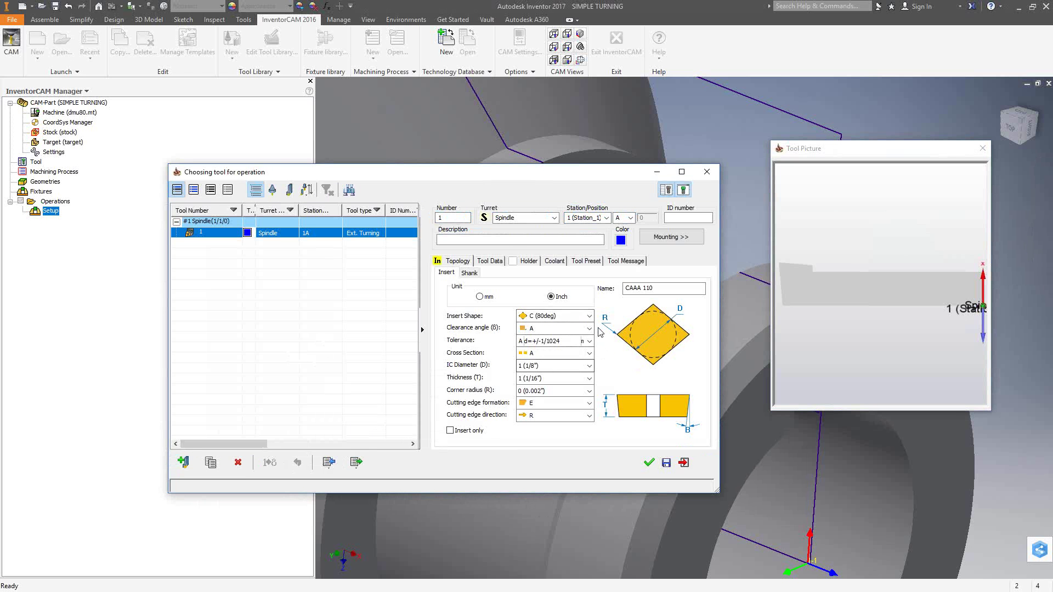
- Set the insert's clearance angle to N, tolerance to M and cross section to G
click(590, 328)
scroll(549, 455, down, 3)
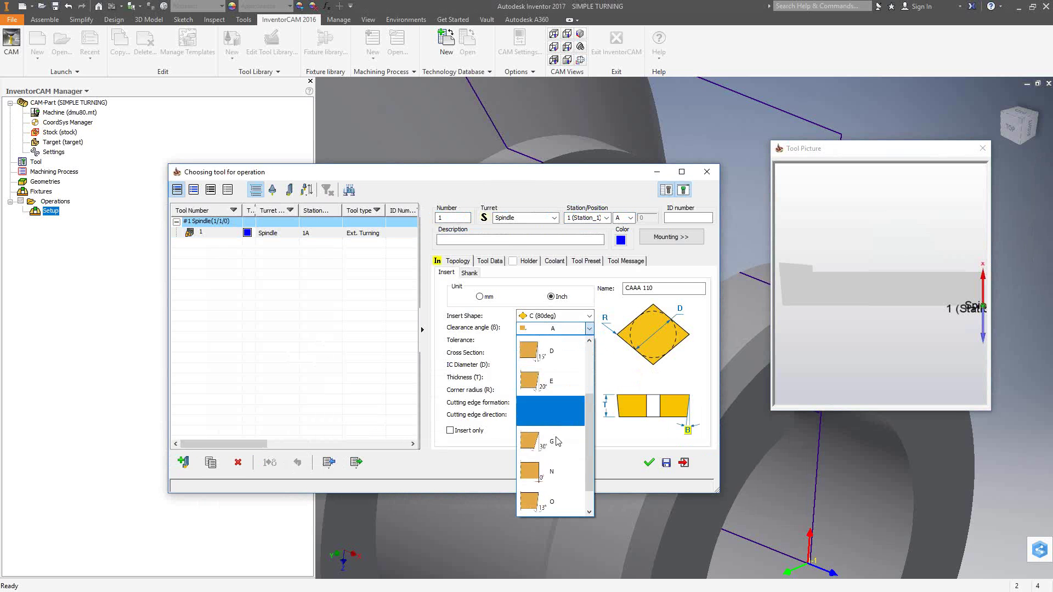
click(548, 454)
click(554, 341)
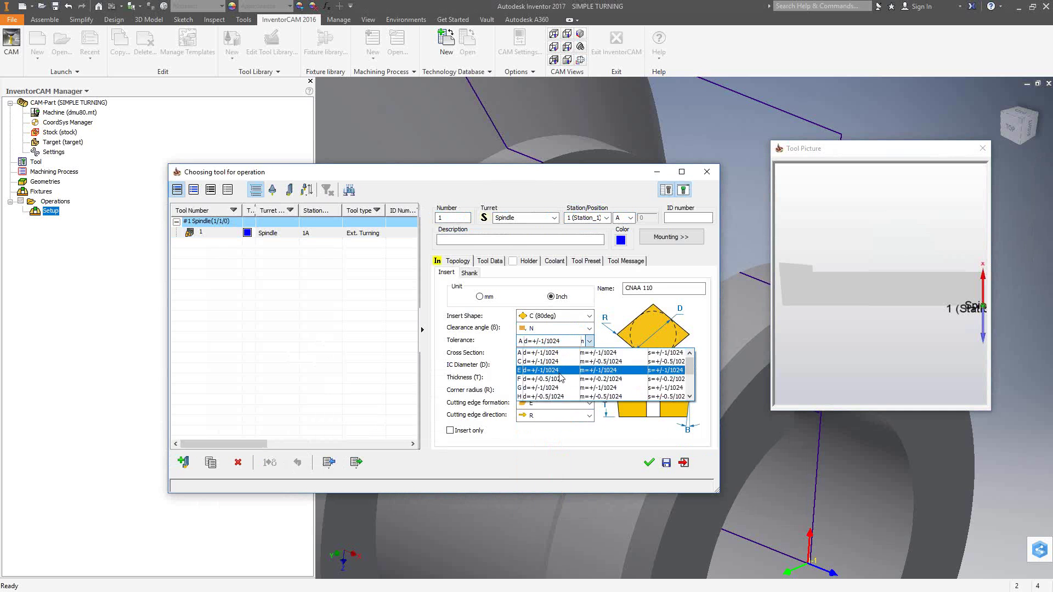
scroll(560, 378, down, 2)
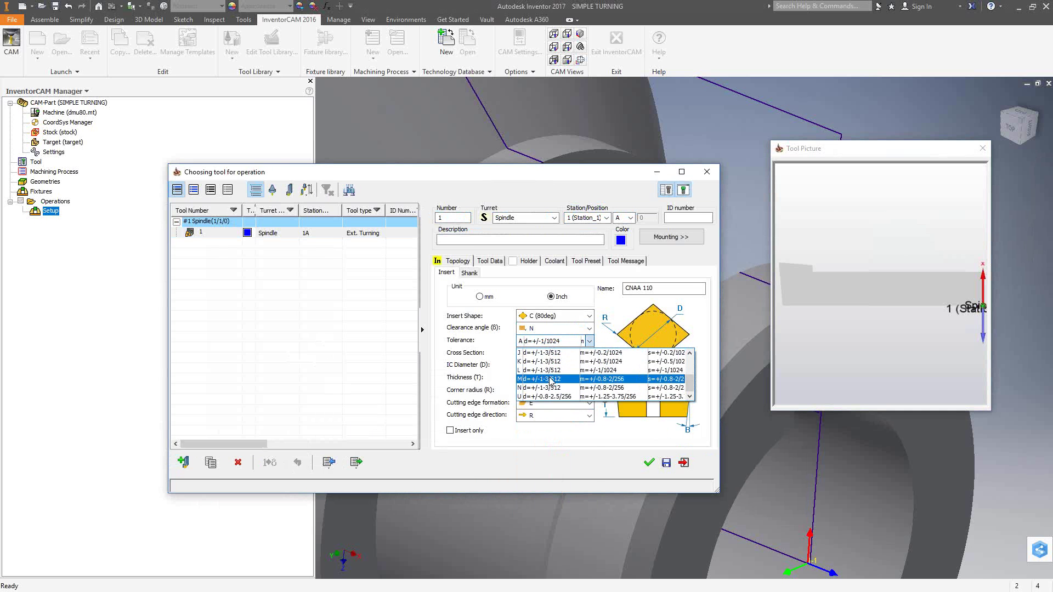
click(560, 377)
click(554, 353)
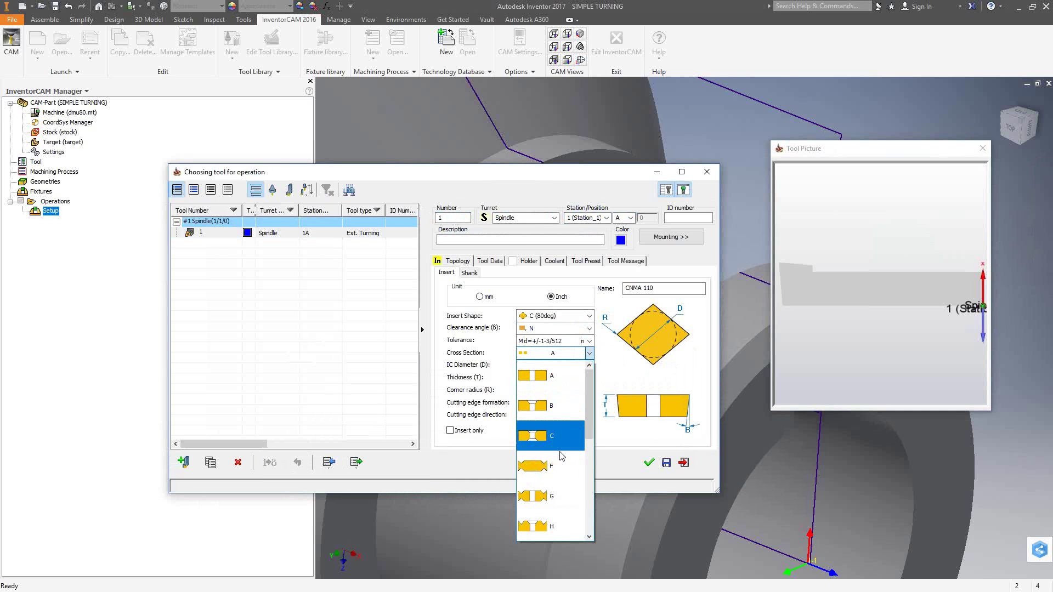
click(545, 493)
- Set IC diameter 4 (1/2"), thickness 3 (3/16") and corner radius 2 (1/32")
click(553, 365)
scroll(571, 395, down, 1)
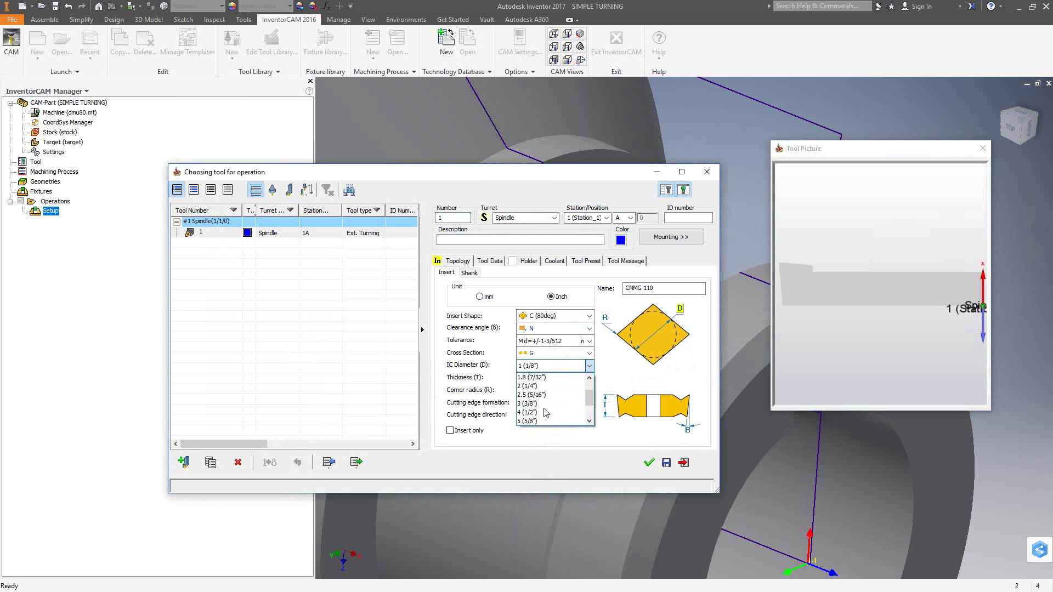
click(567, 415)
click(589, 378)
scroll(582, 406, down, 2)
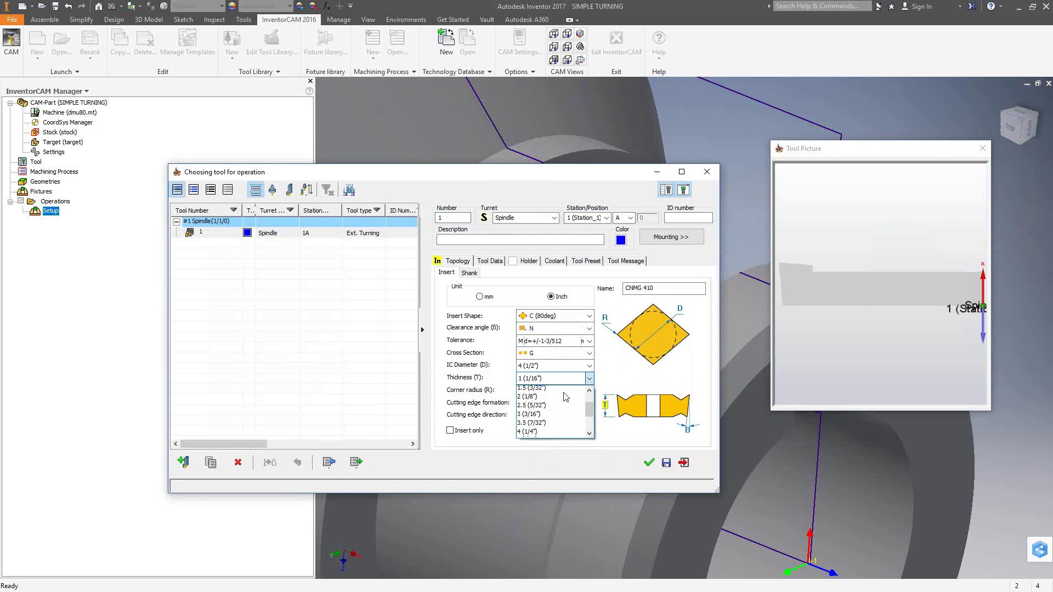
click(575, 393)
click(587, 391)
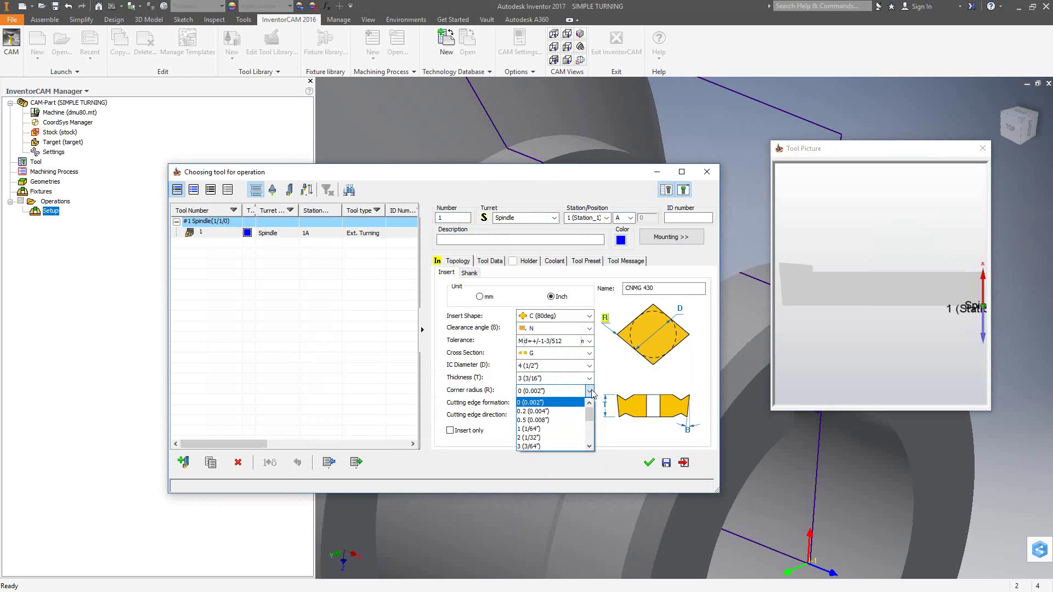
click(533, 440)
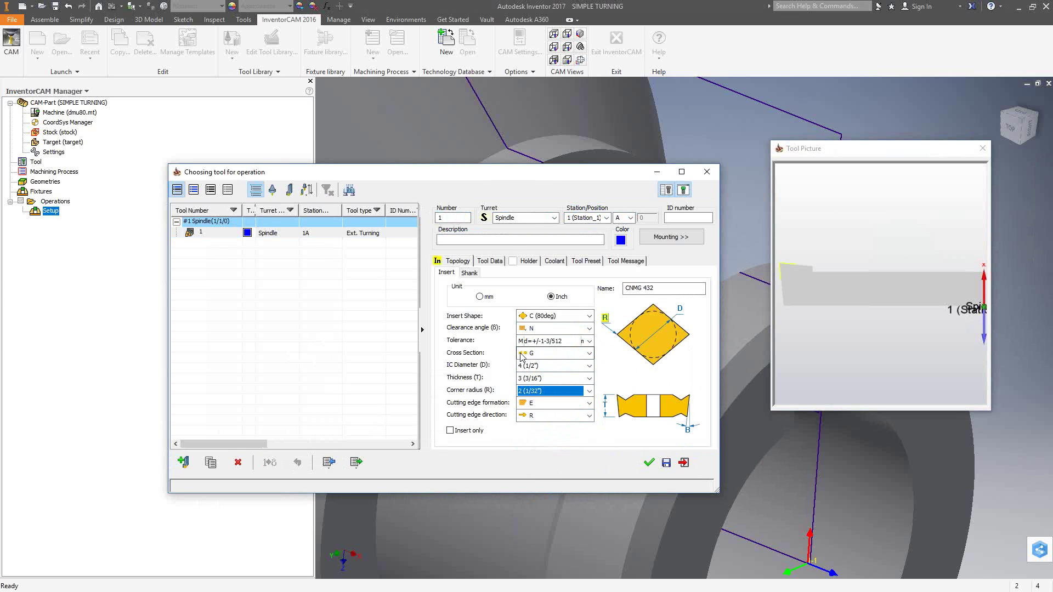
- Preview tool 1 mounted on Spindle turret station 1A, then accept the tool
click(669, 237)
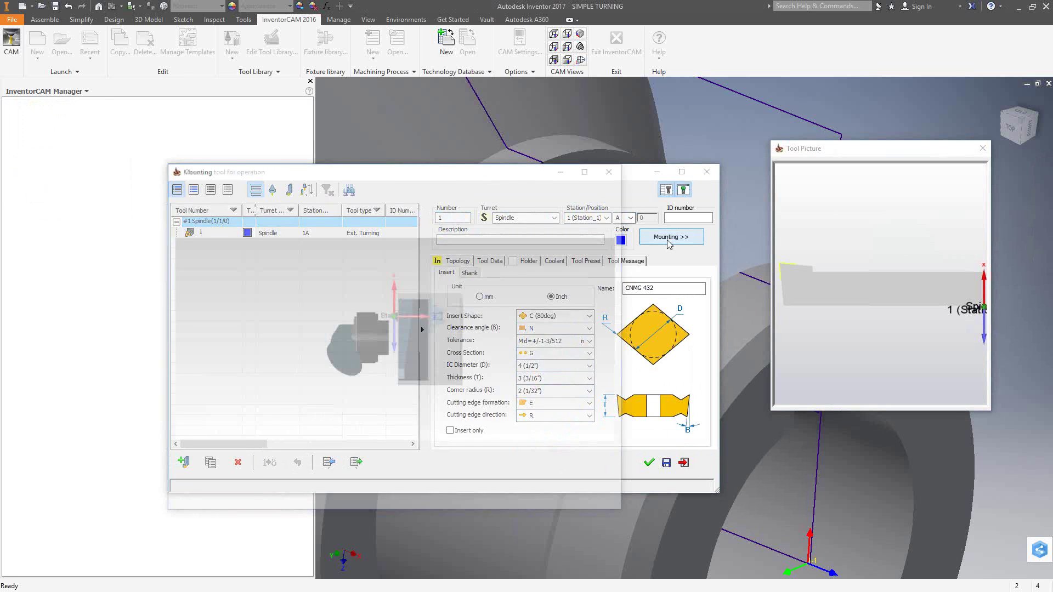
click(333, 190)
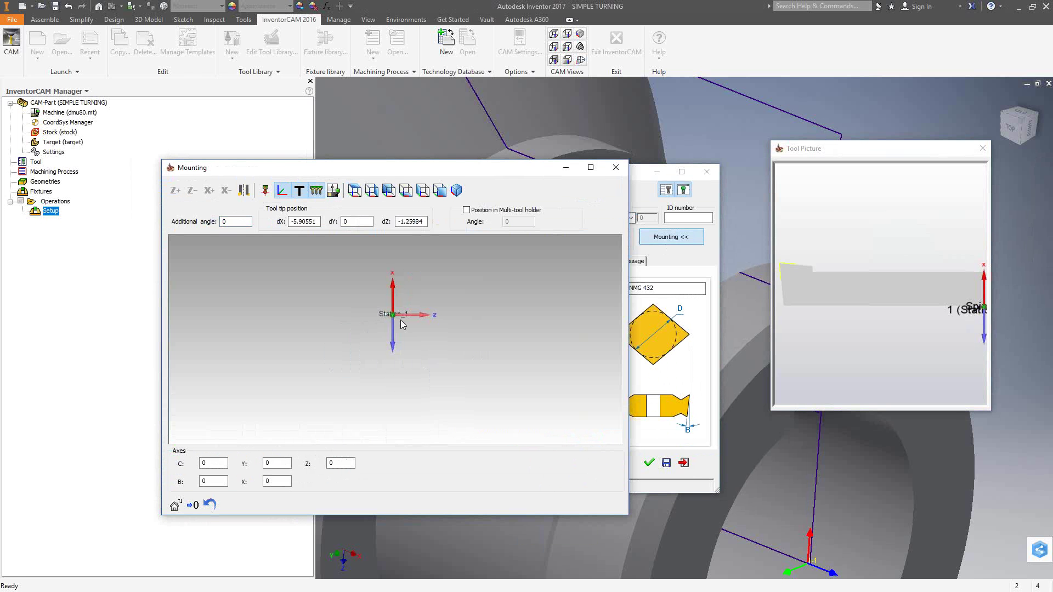
click(615, 167)
click(648, 463)
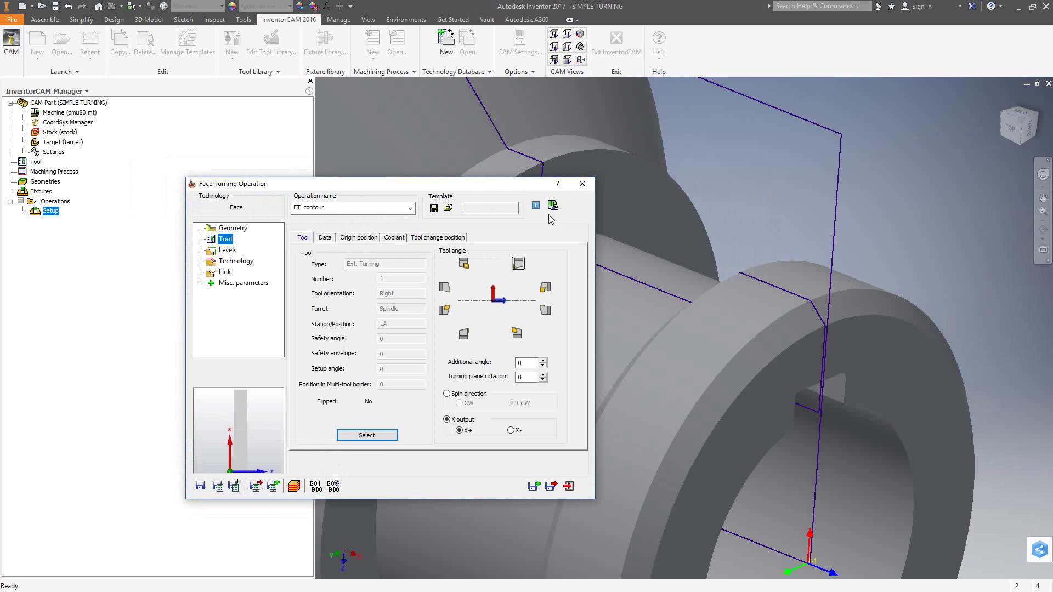
- Check the 0.03937 safety distance on the Levels page before moving to Technology
click(226, 250)
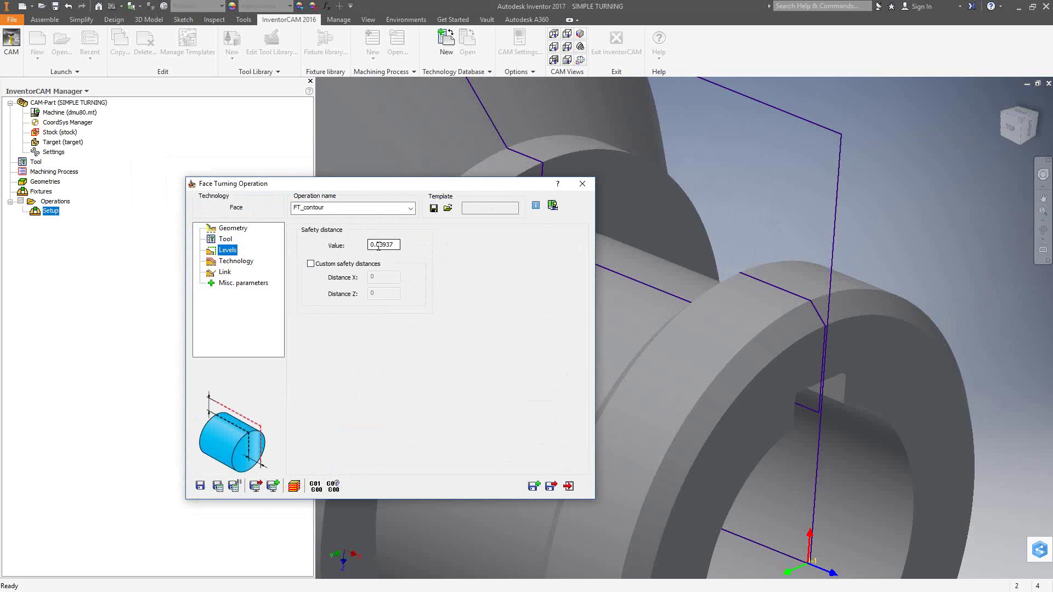
click(236, 263)
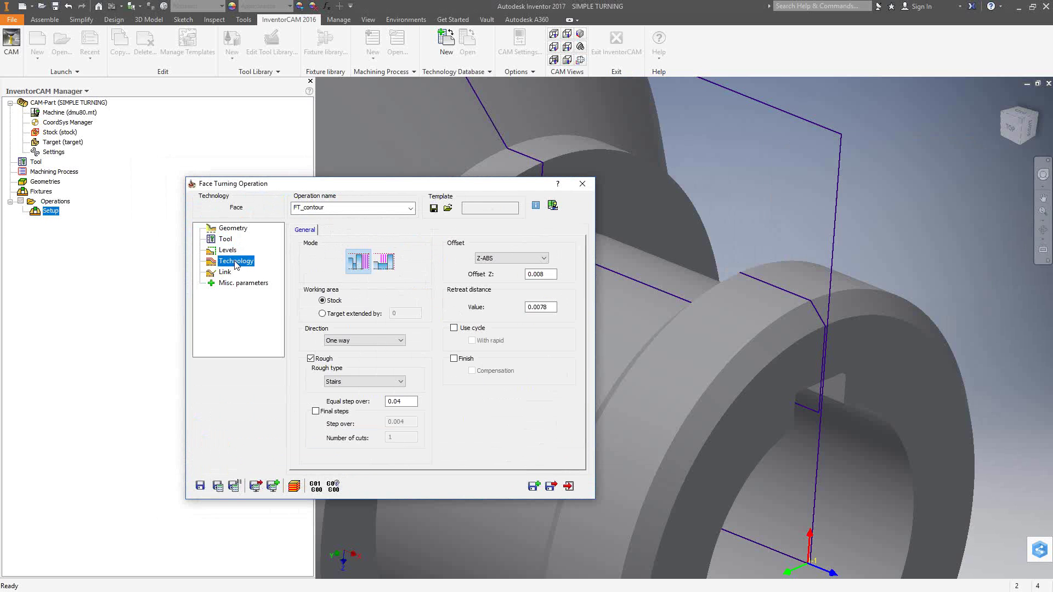
- Choose Front facing mode with One way cutting direction
click(366, 262)
mouse_move(346, 301)
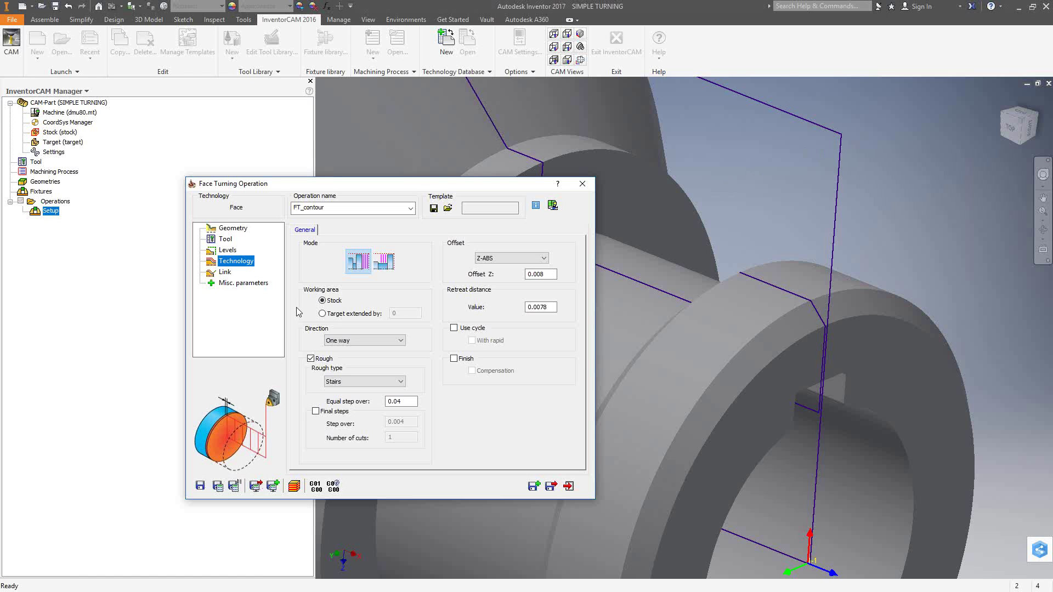
click(397, 341)
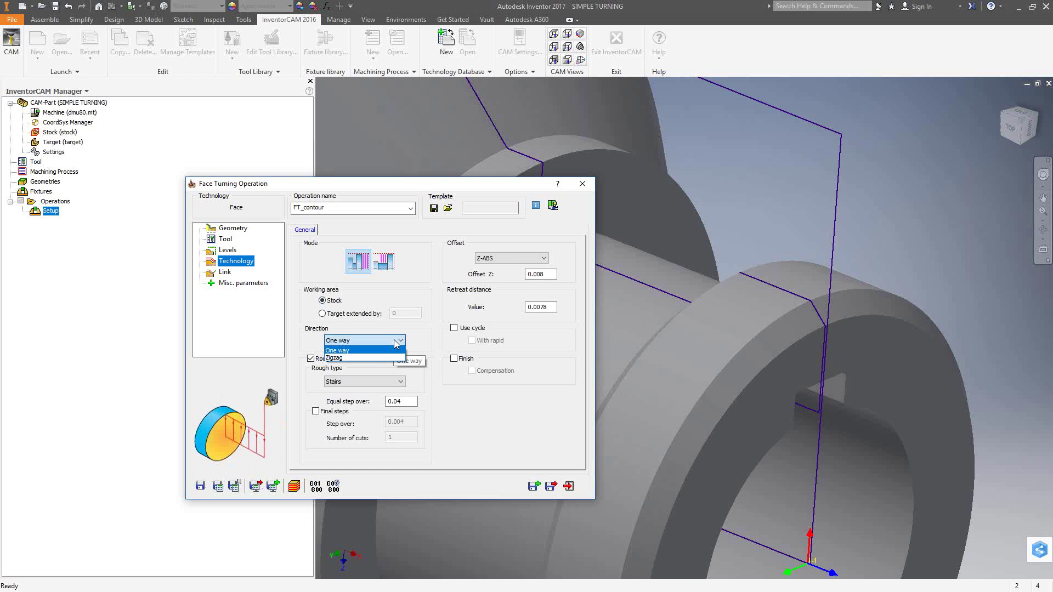
click(452, 399)
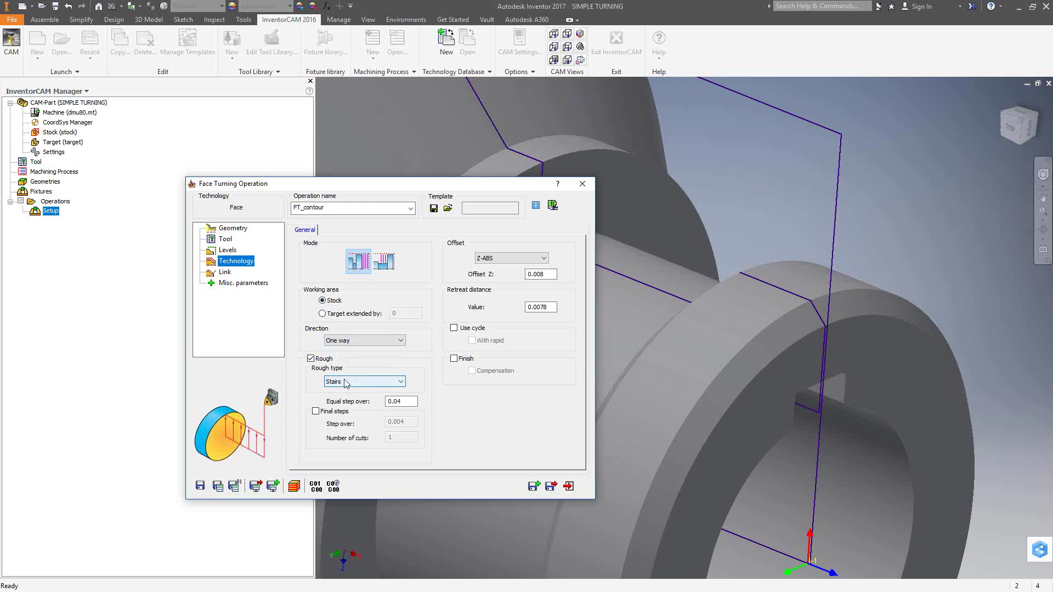
- Keep Stairs rough at 0.04 step over and 0.008 Z offset, and enable Finish
click(398, 383)
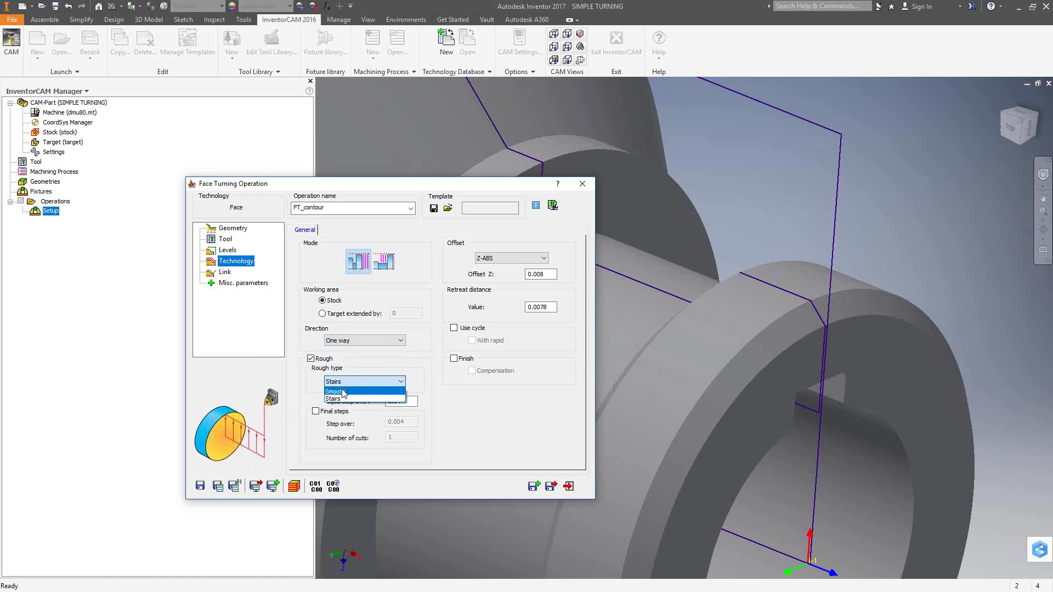
click(453, 407)
key(Tab)
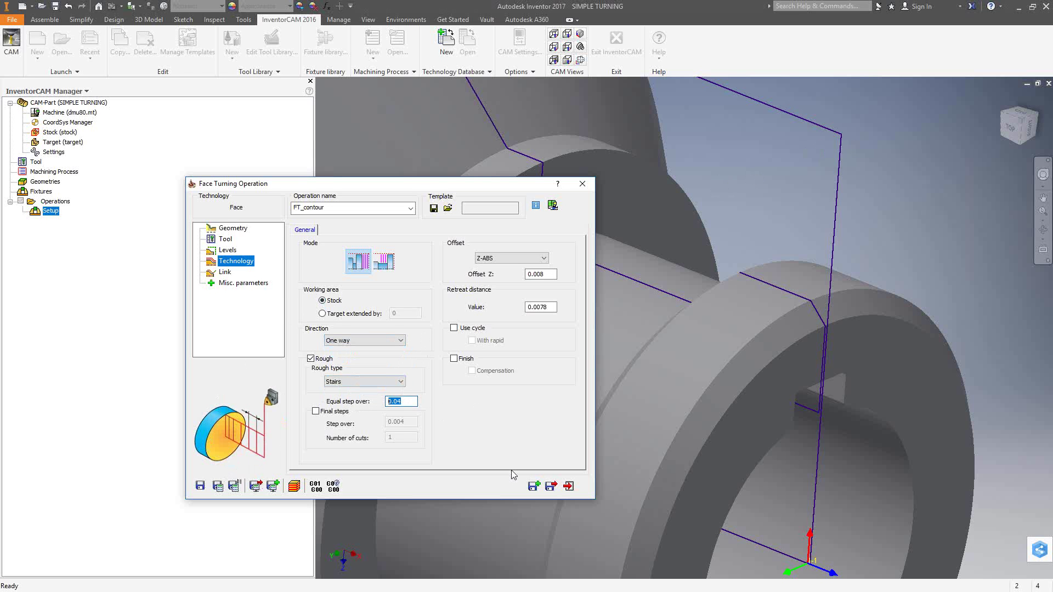
double_click(536, 273)
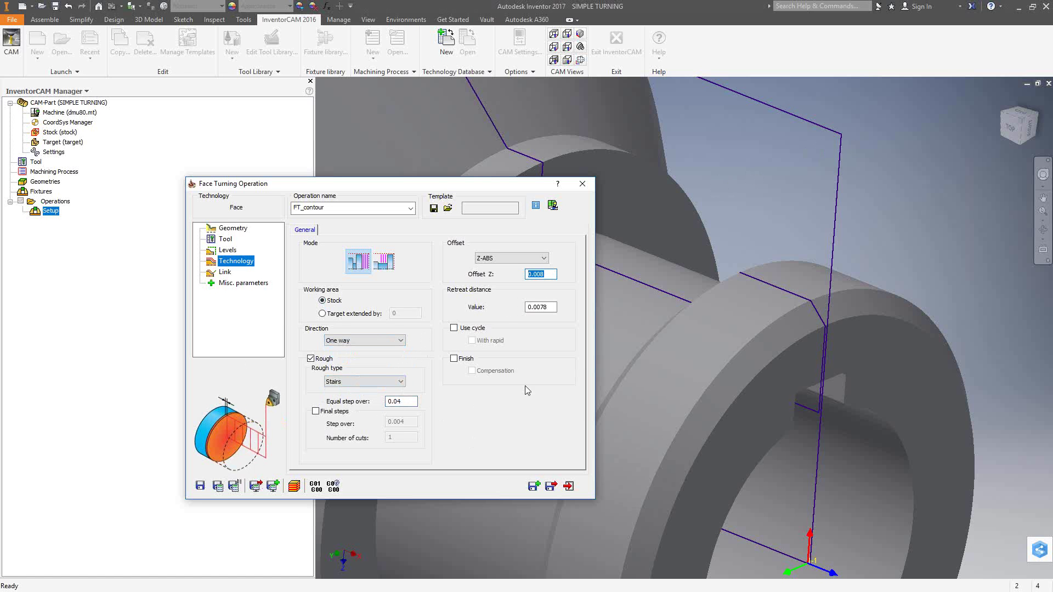
click(454, 359)
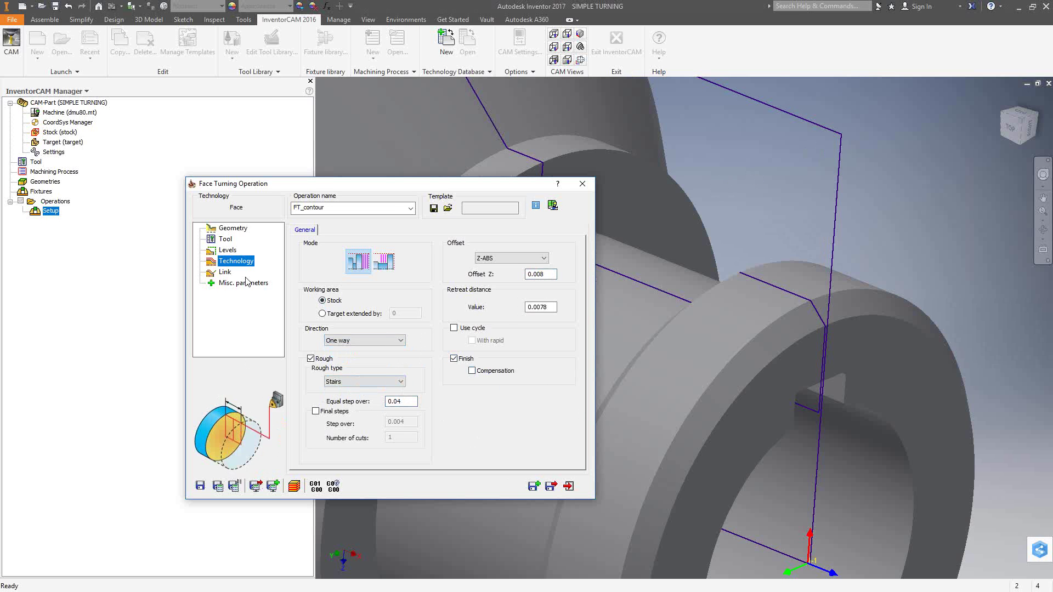
- Review Link settings with right safety corner approach and retract, keeping lead in None
click(225, 273)
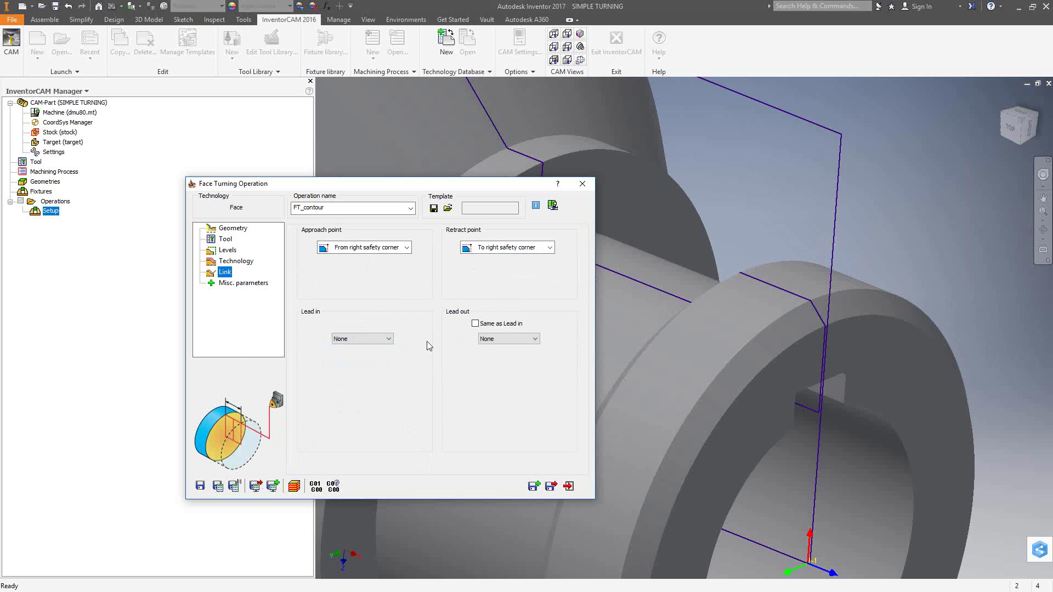
click(387, 340)
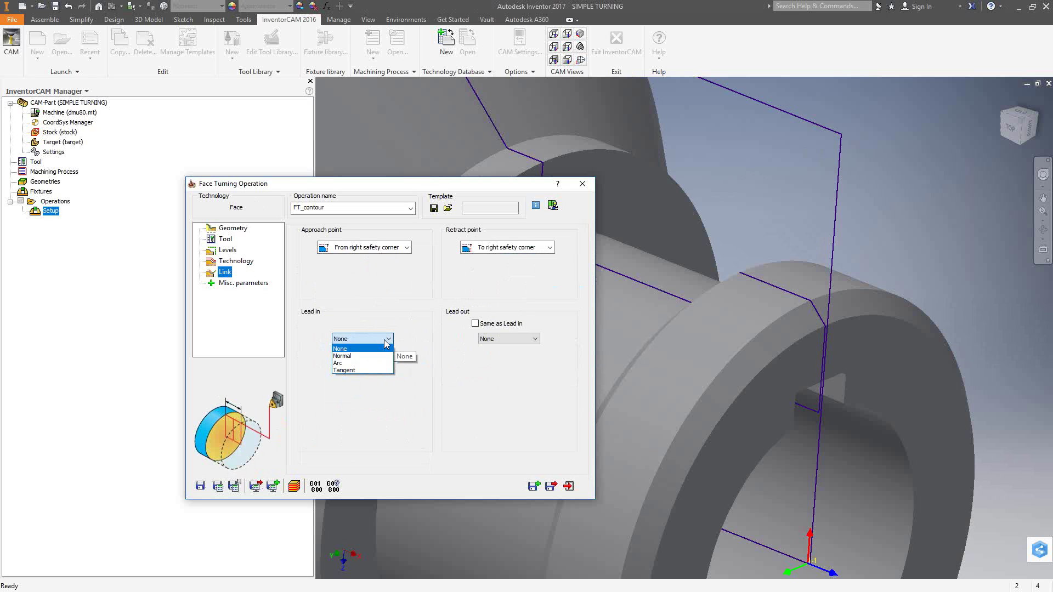
click(385, 306)
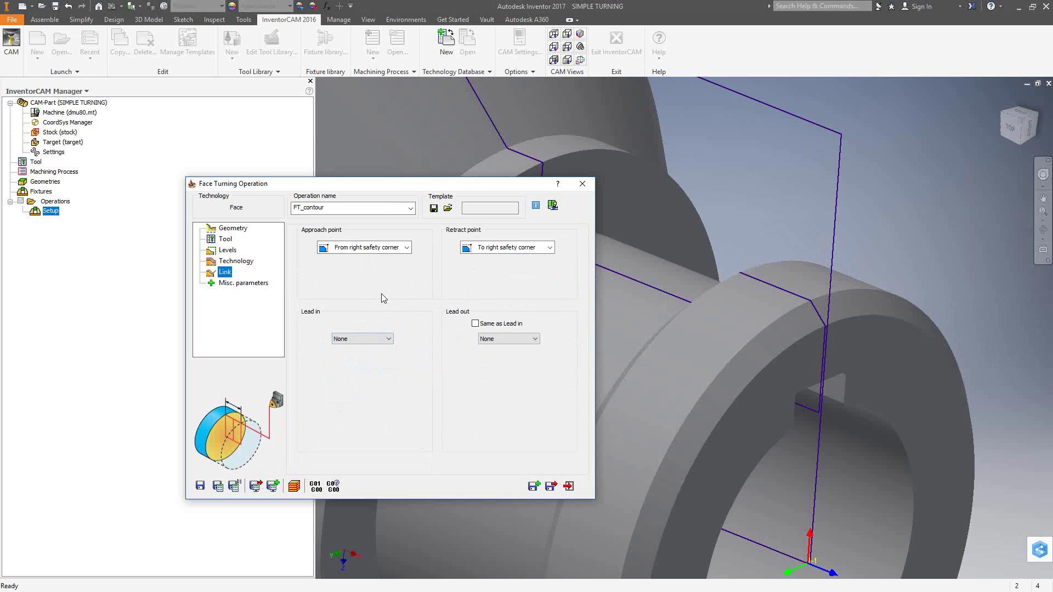
- Dismiss the spin too large save error and switch the tool feed to inch/min
click(218, 486)
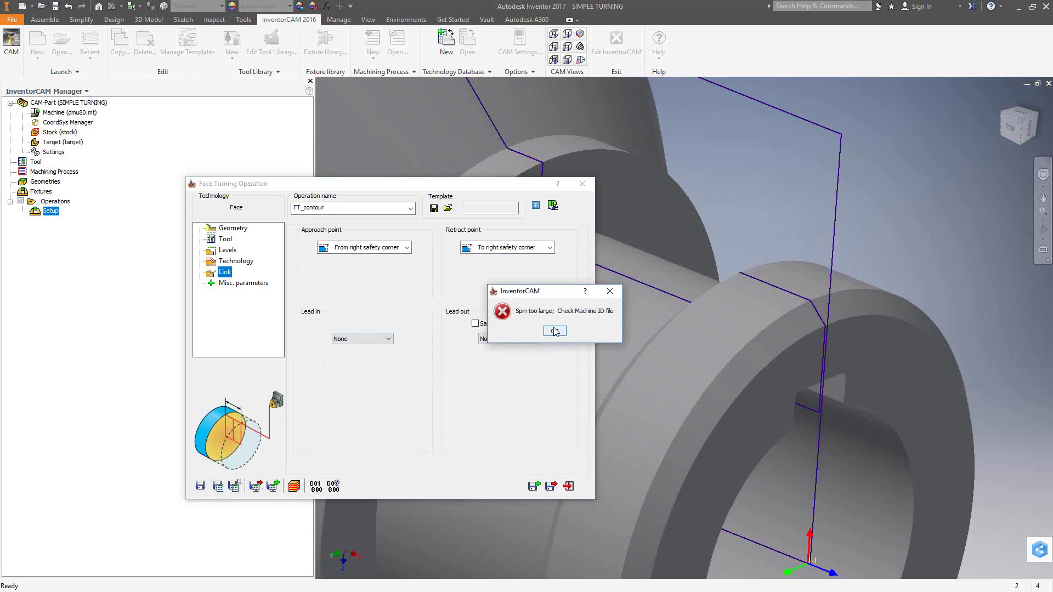
click(588, 331)
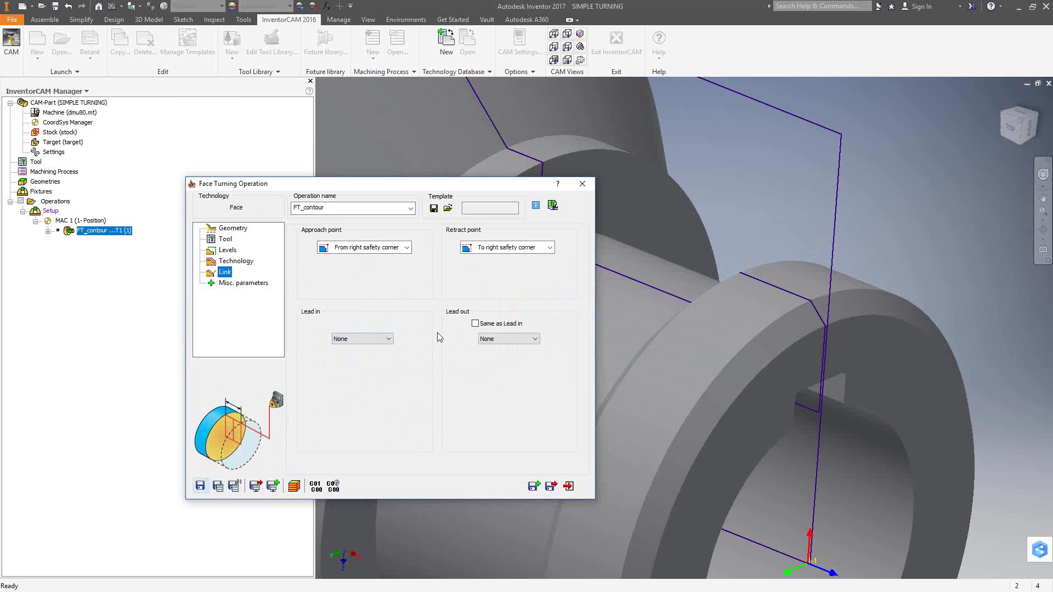
click(224, 240)
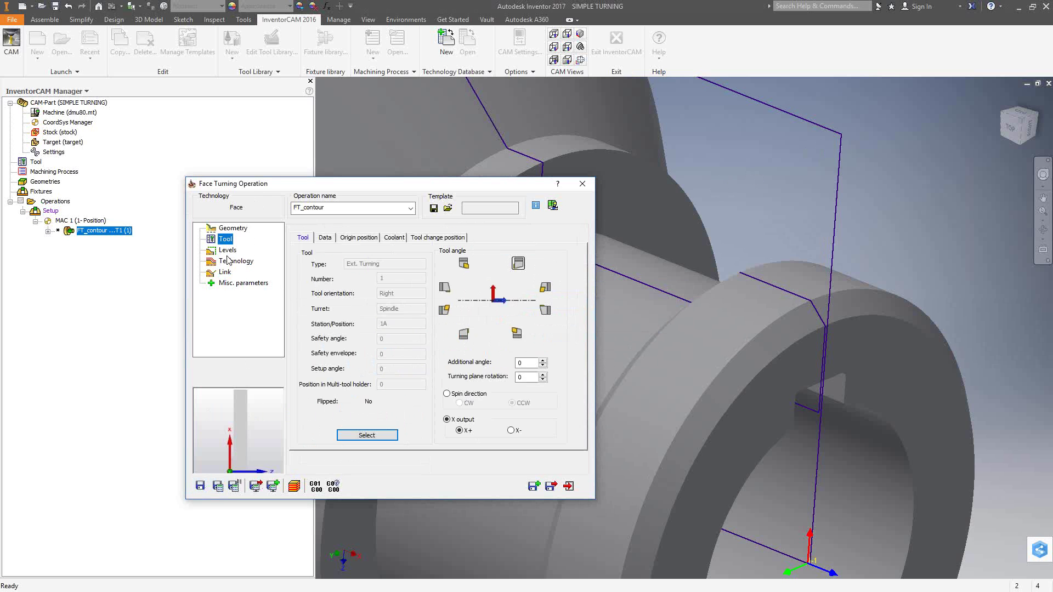
click(326, 238)
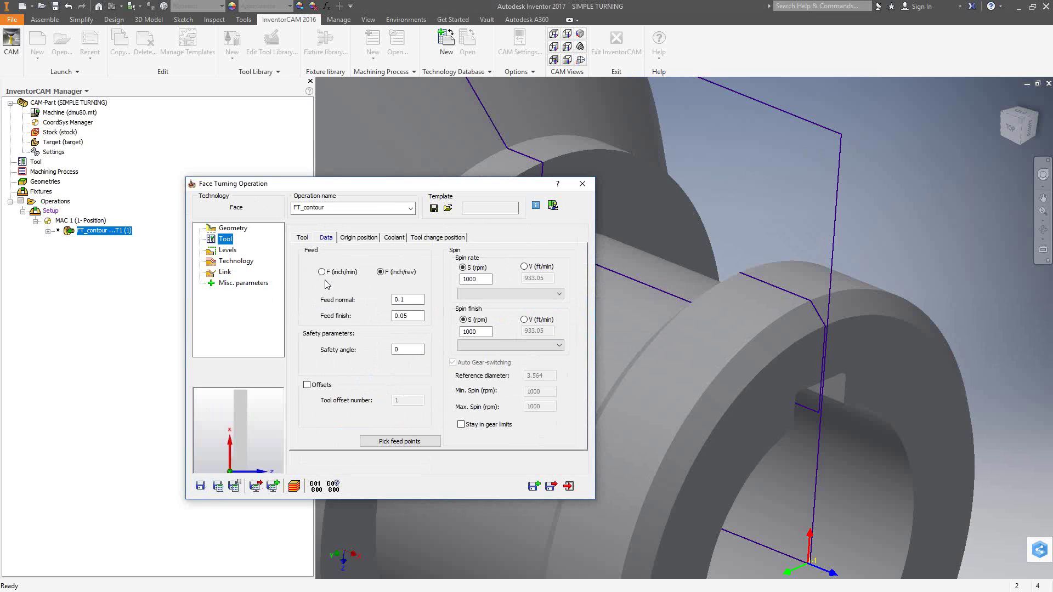
click(322, 272)
- Set spin rate and spin finish to 300 rpm, then save and calculate the toolpath
double_click(470, 280)
text(300)
key(Tab)
text(300)
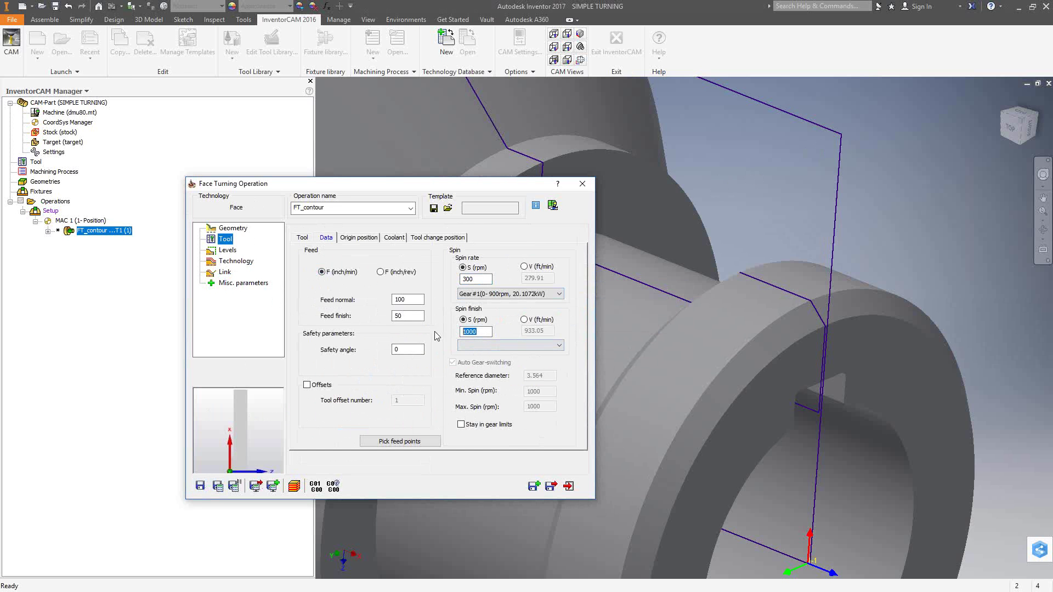
key(Tab)
click(218, 486)
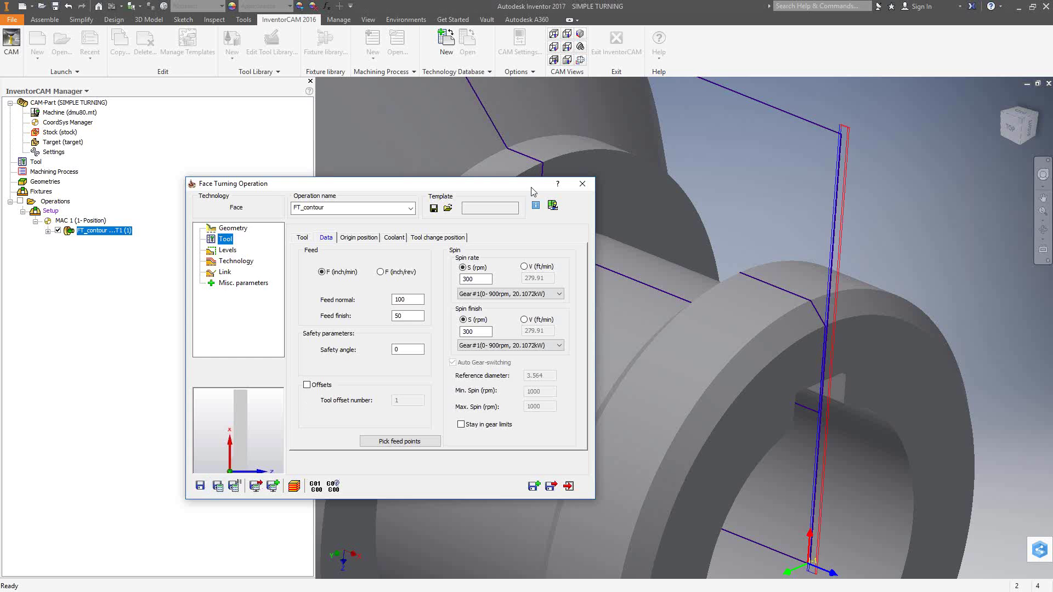
- Close the Face Turning Operation dialog and zoom in on the FT_contour toolpath
click(581, 184)
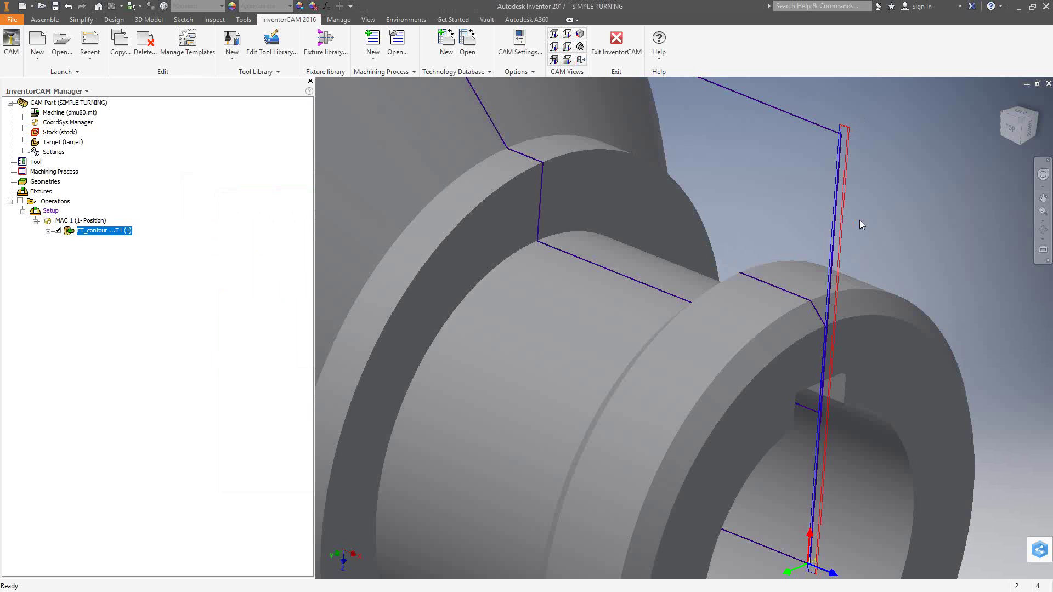
scroll(845, 130, down, 5)
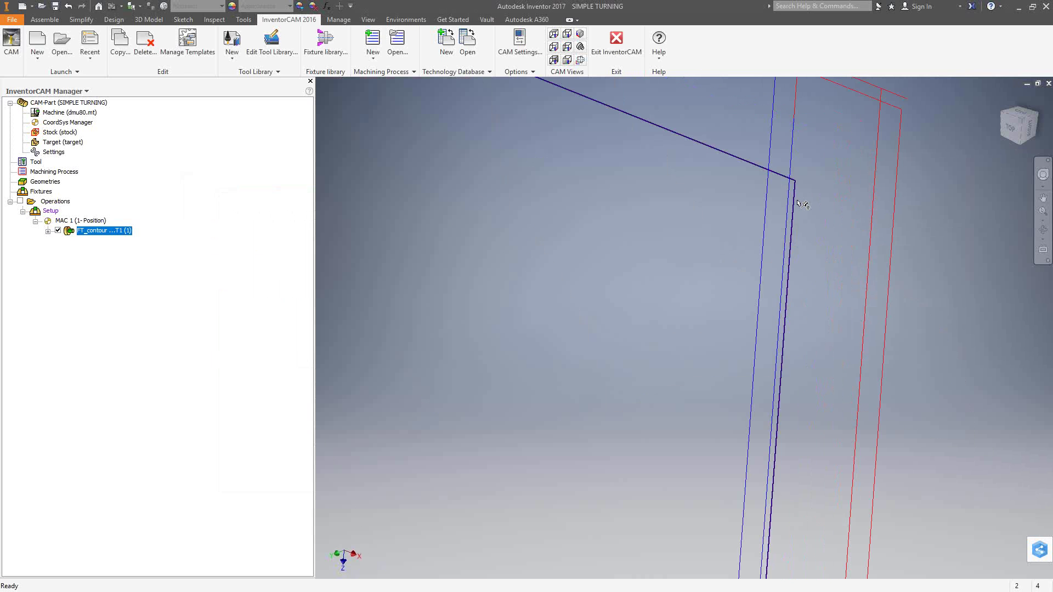